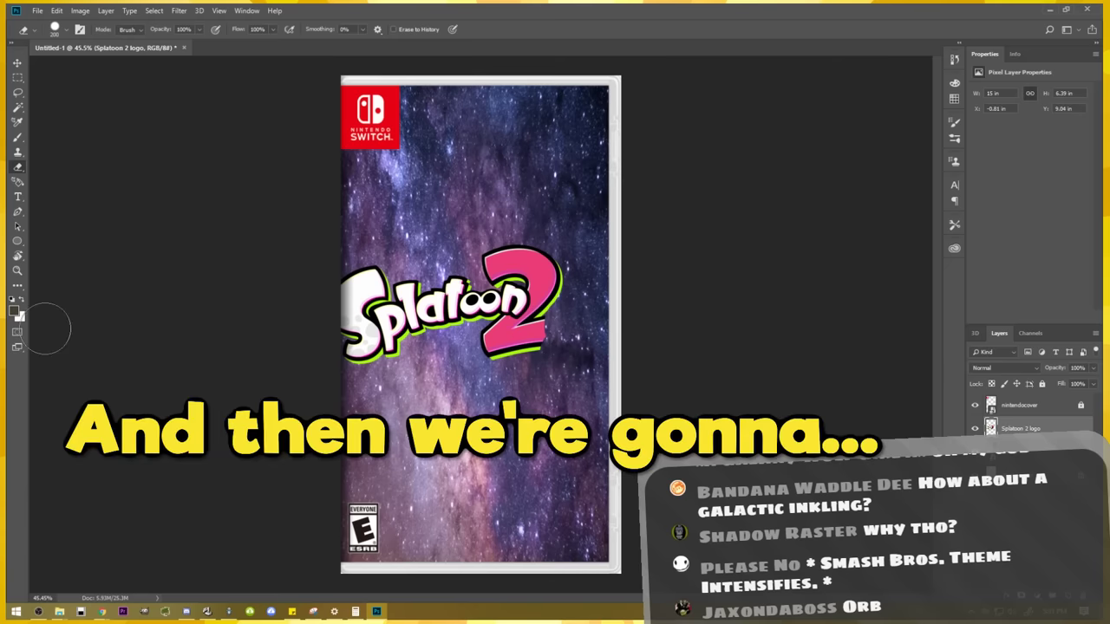
- Open the toolbar's hidden group of extra painting tools
{"action": "left_click", "coordinate": [17, 286]}
- Switch to the Smudge tool, then move over to the Discord group chat
{"action": "left_click", "coordinate": [69, 407]}
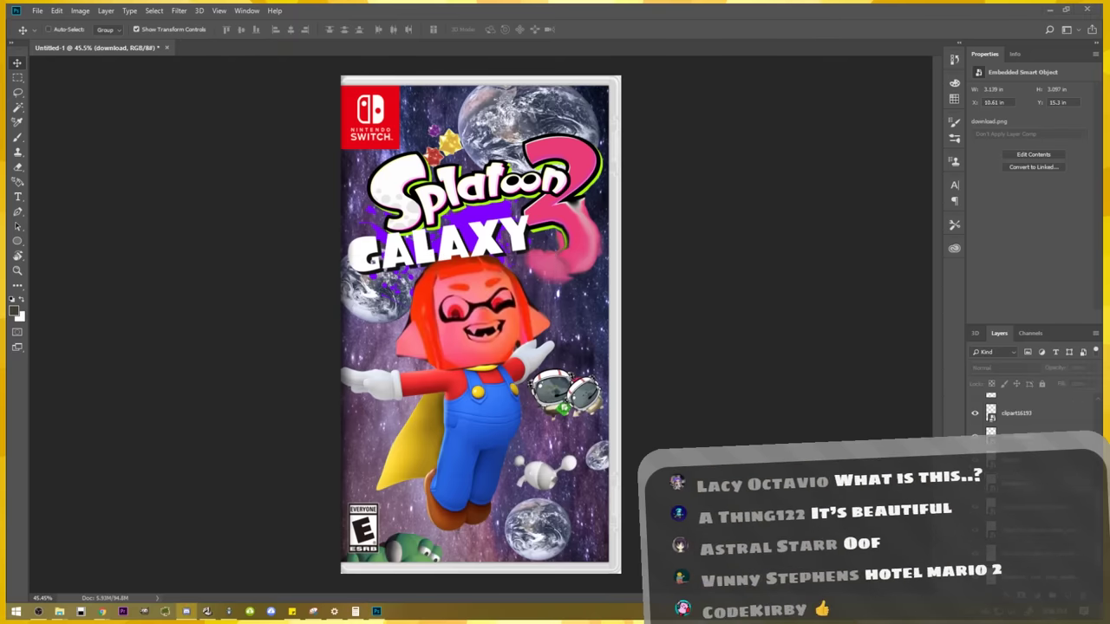
{"action": "key", "text": "alt+Tab"}
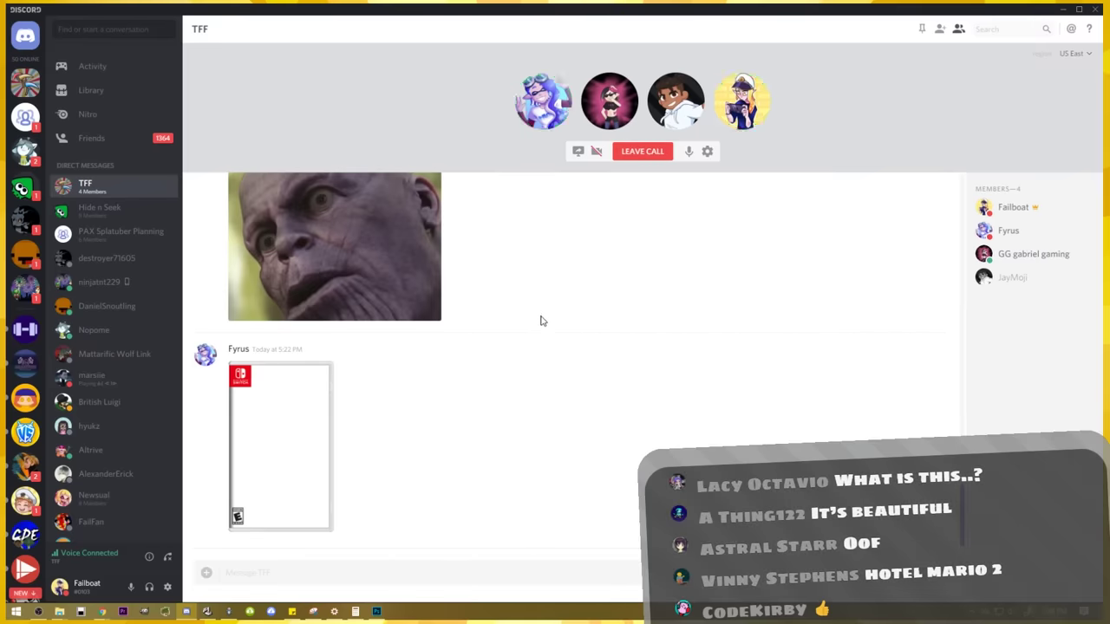
- View the Thanos image and the posted Splatoon Galaxy cover enlarged in Discord's viewer
{"action": "left_click", "coordinate": [368, 269]}
{"action": "left_click", "coordinate": [842, 354]}
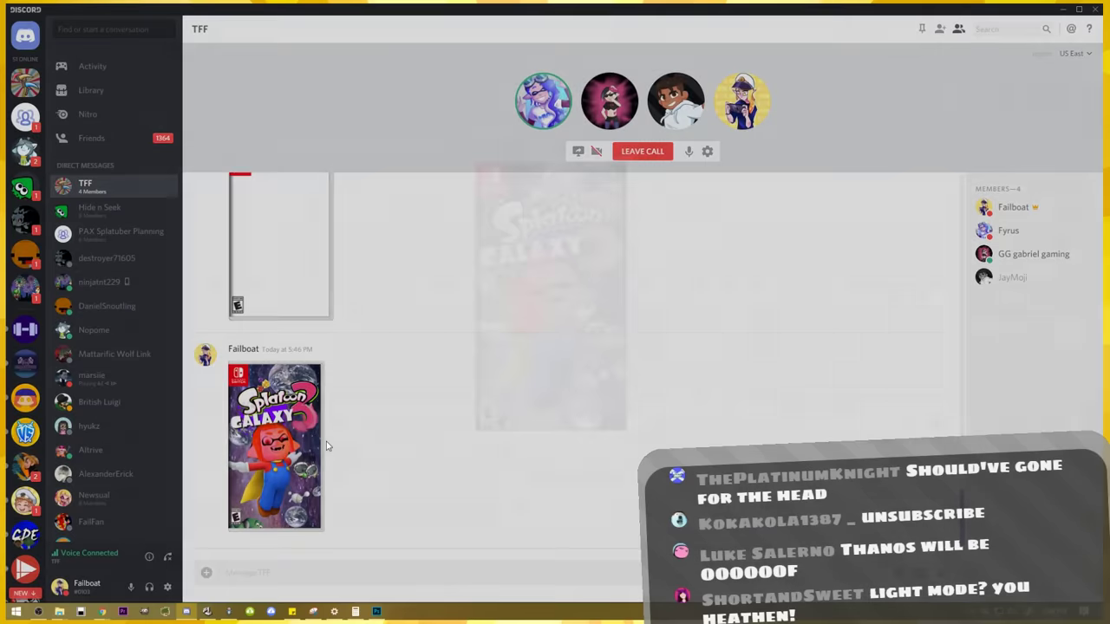
{"action": "left_click", "coordinate": [321, 446]}
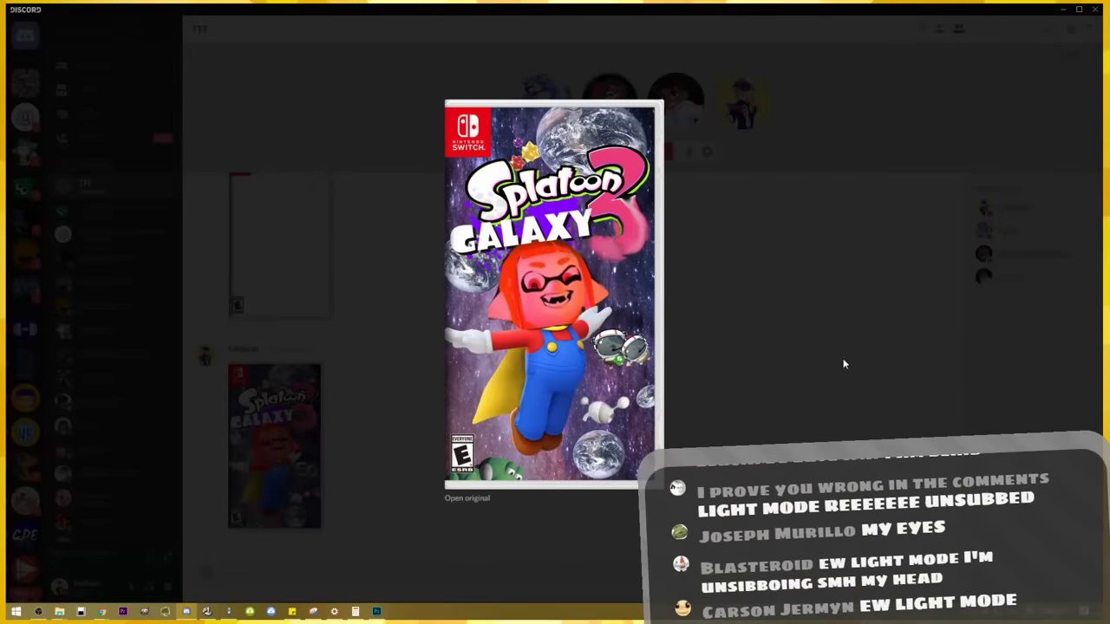
{"action": "left_click", "coordinate": [845, 360]}
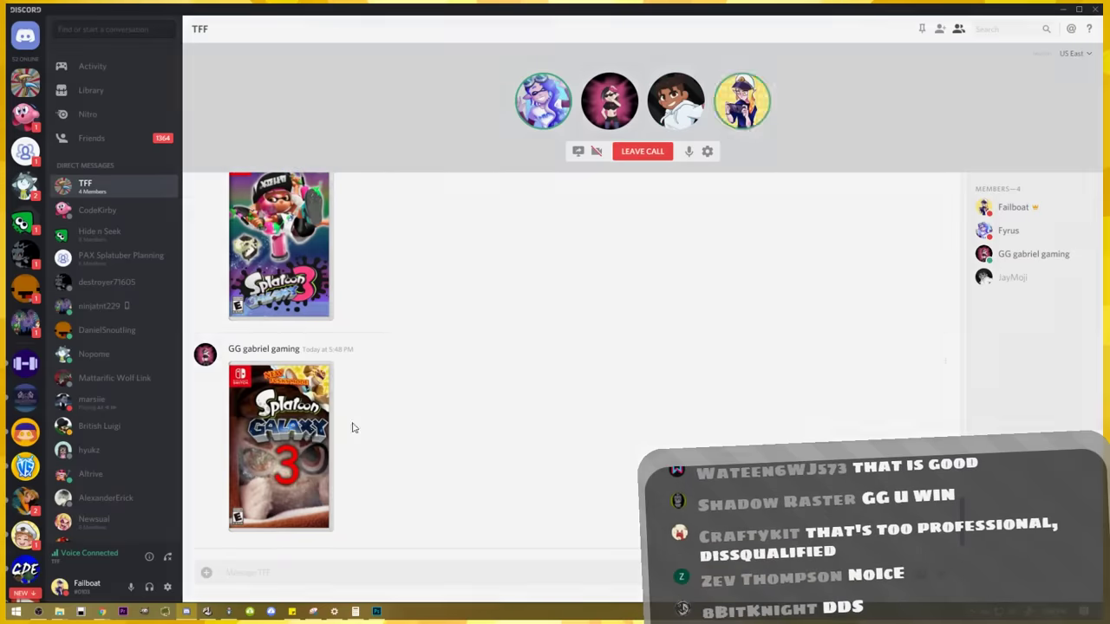
{"action": "left_click", "coordinate": [321, 428]}
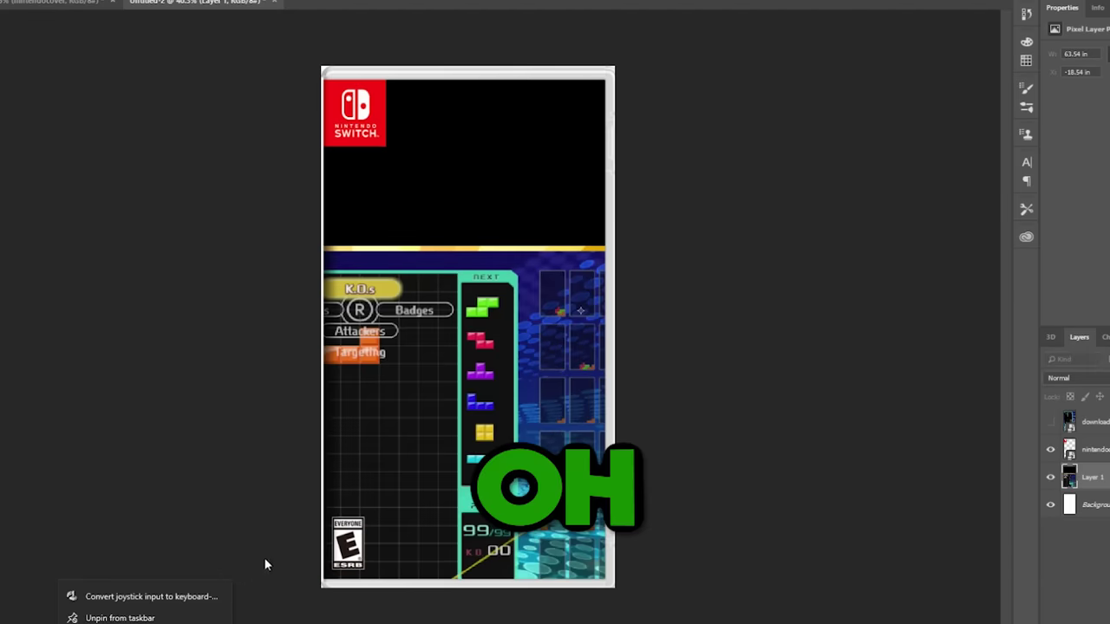
- Stretch the Tetris 99 screenshot to fill the cover and commit the transform
{"action": "mouse_move", "coordinate": [282, 559]}
{"action": "left_mouse_down"}
{"action": "mouse_move", "coordinate": [289, 437]}
{"action": "mouse_move", "coordinate": [601, 380]}
{"action": "mouse_move", "coordinate": [577, 384]}
{"action": "left_mouse_up"}
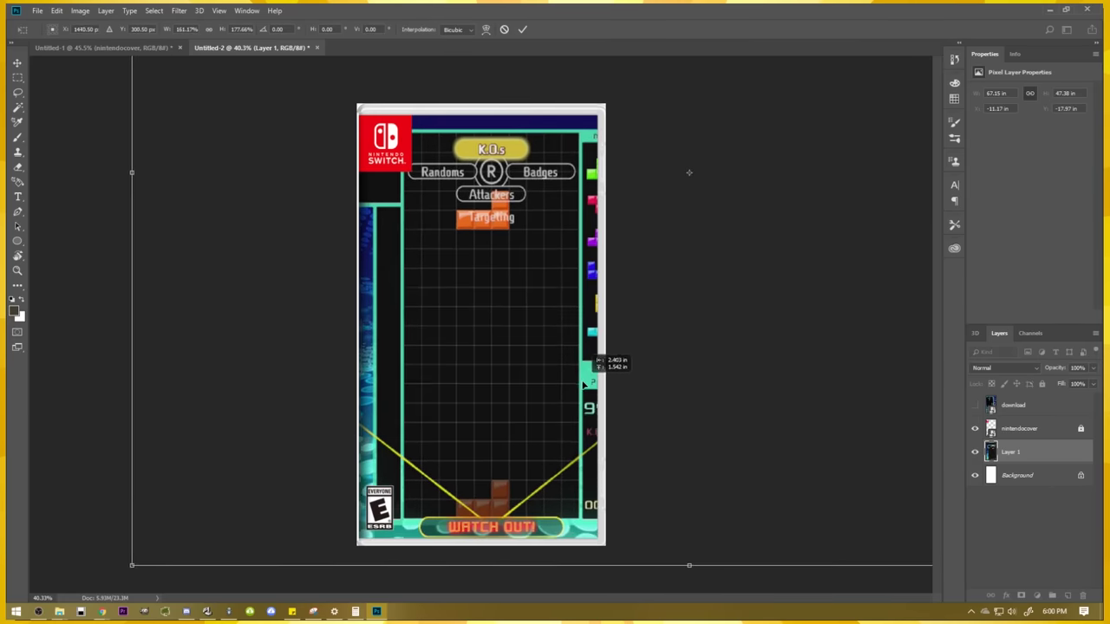
{"action": "key", "text": "Return"}
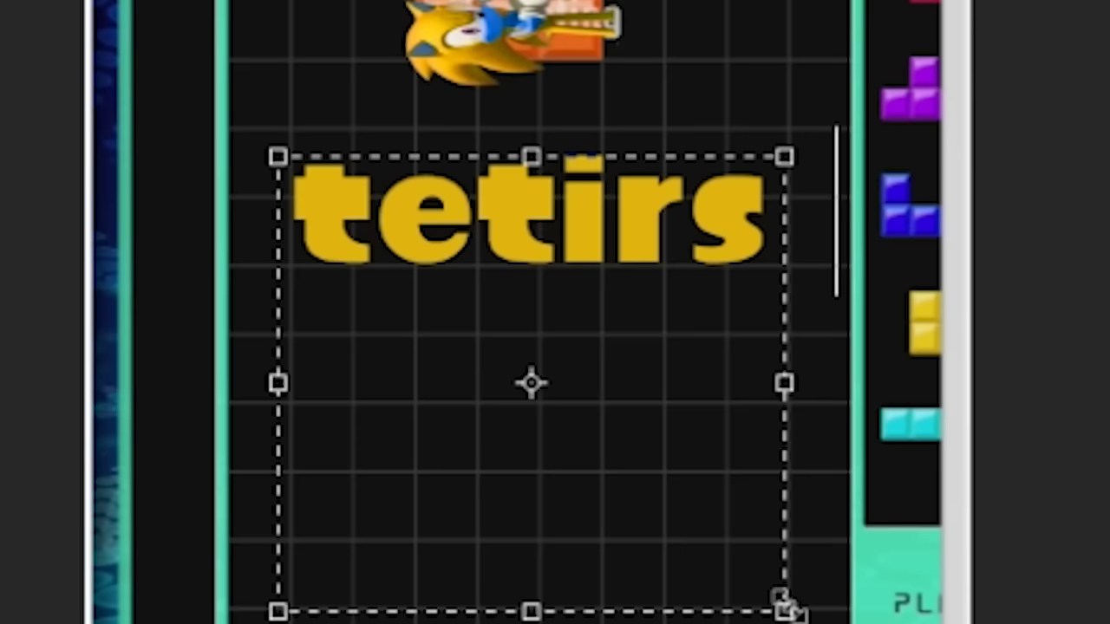
- Finish the 'tetirs 99' title and change its colour from yellow to purple
{"action": "type", "text": "99"}
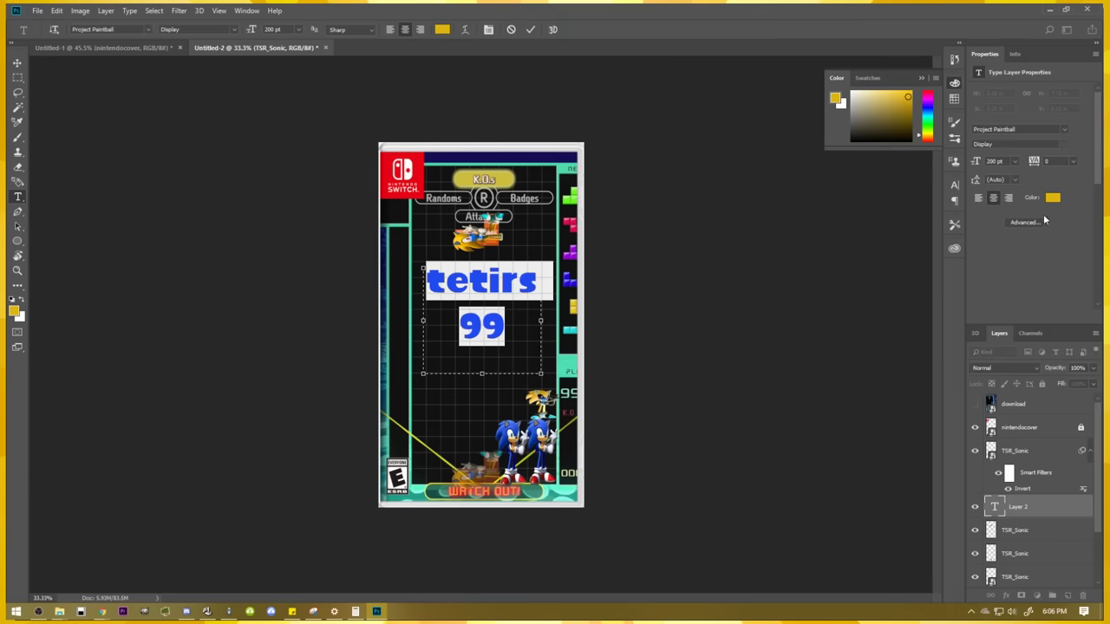
{"action": "left_click", "coordinate": [1052, 198]}
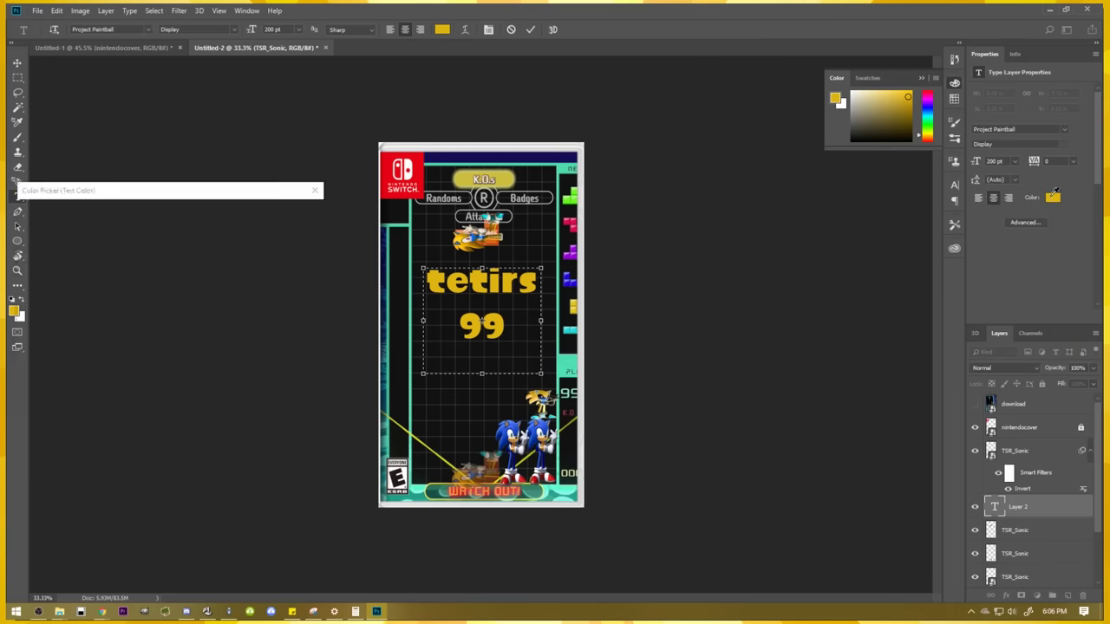
{"action": "left_click_drag", "start_coordinate": [181, 292], "coordinate": [175, 263]}
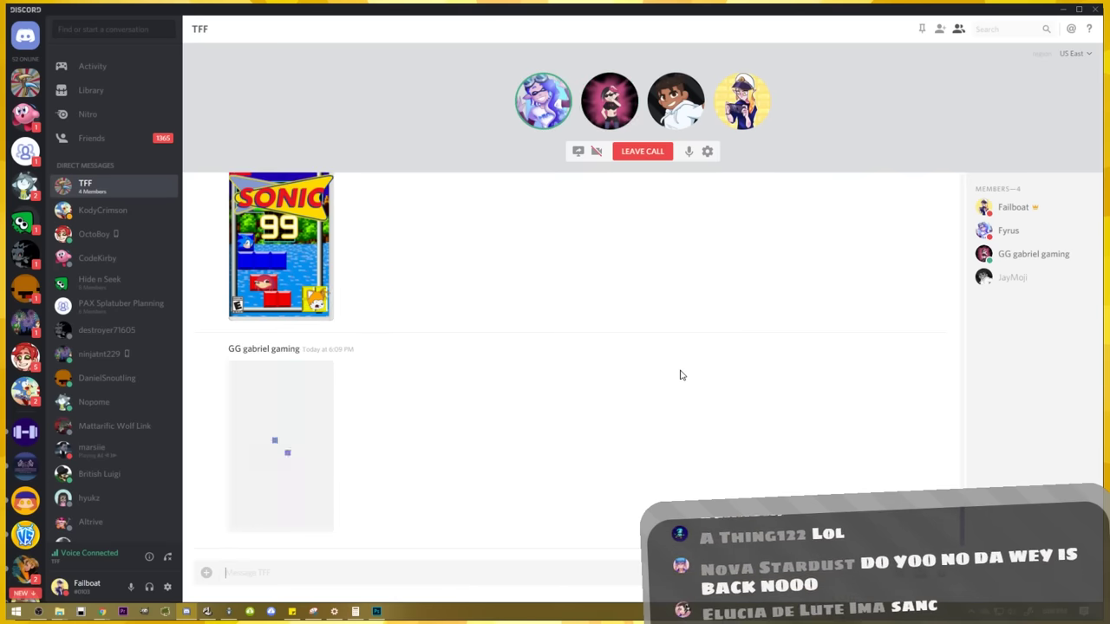
- View the newly posted Sonic 99 cover enlarged in Discord
{"action": "left_click", "coordinate": [305, 424]}
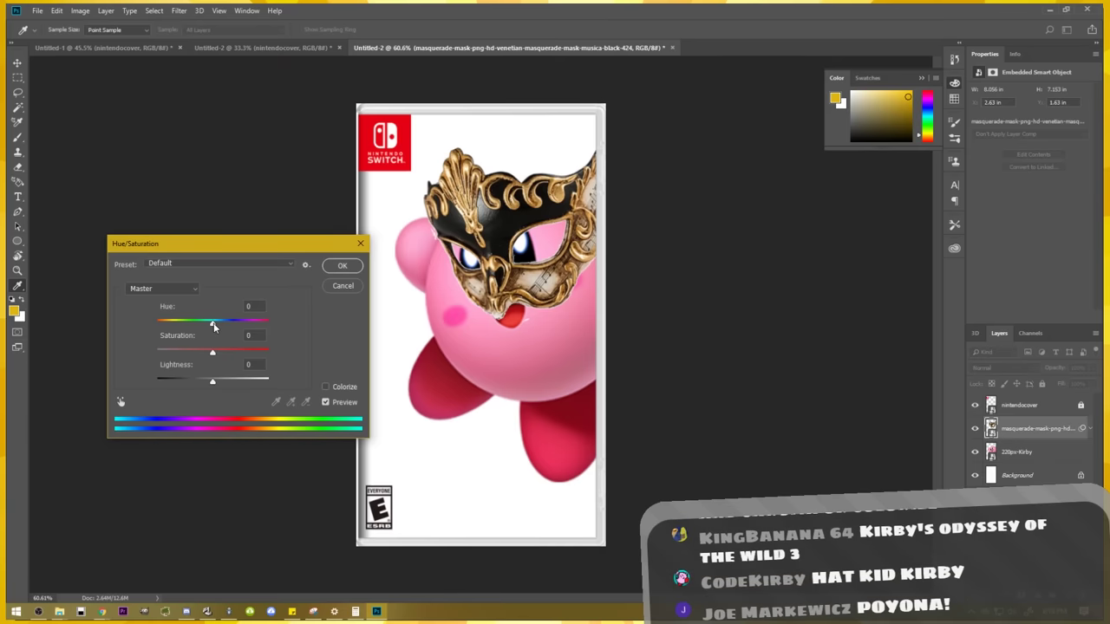
- Shift the mask's hue from gold to blue and make the title white (ffffff)
{"action": "left_click_drag", "start_coordinate": [214, 326], "coordinate": [285, 333]}
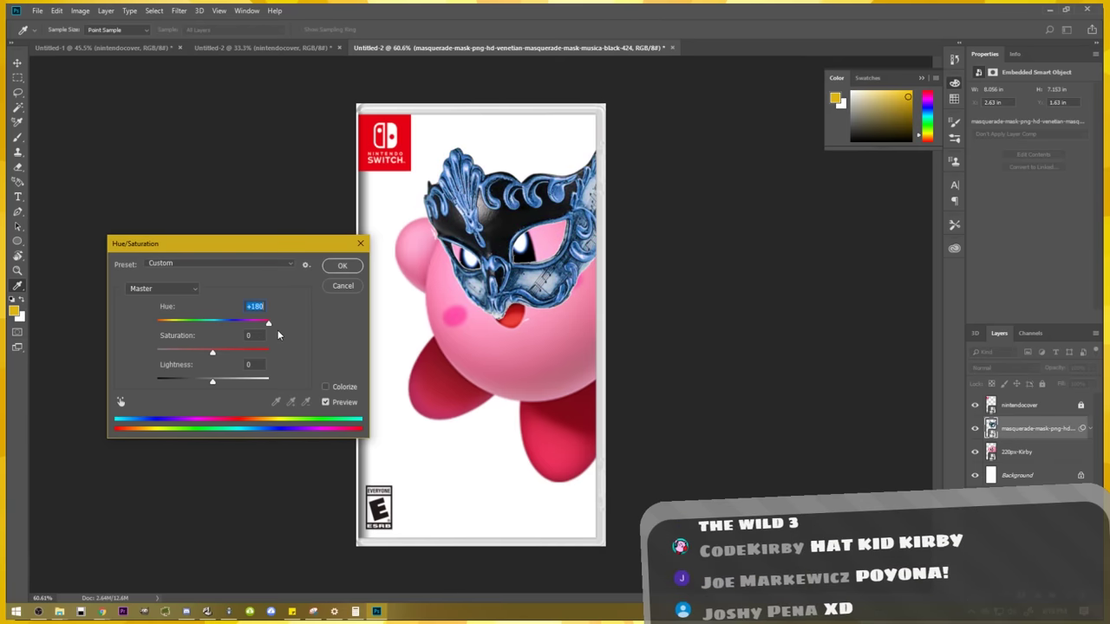
{"action": "mouse_move", "coordinate": [213, 351]}
{"action": "left_mouse_down"}
{"action": "mouse_move", "coordinate": [291, 349]}
{"action": "mouse_move", "coordinate": [172, 330]}
{"action": "left_mouse_up"}
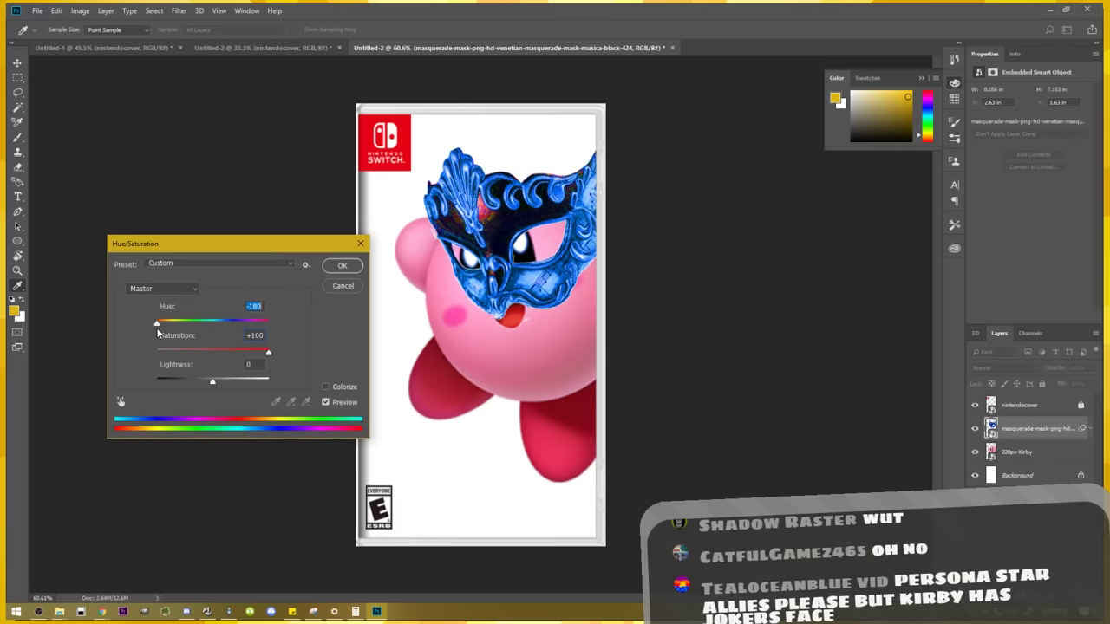
{"action": "key", "text": "Return"}
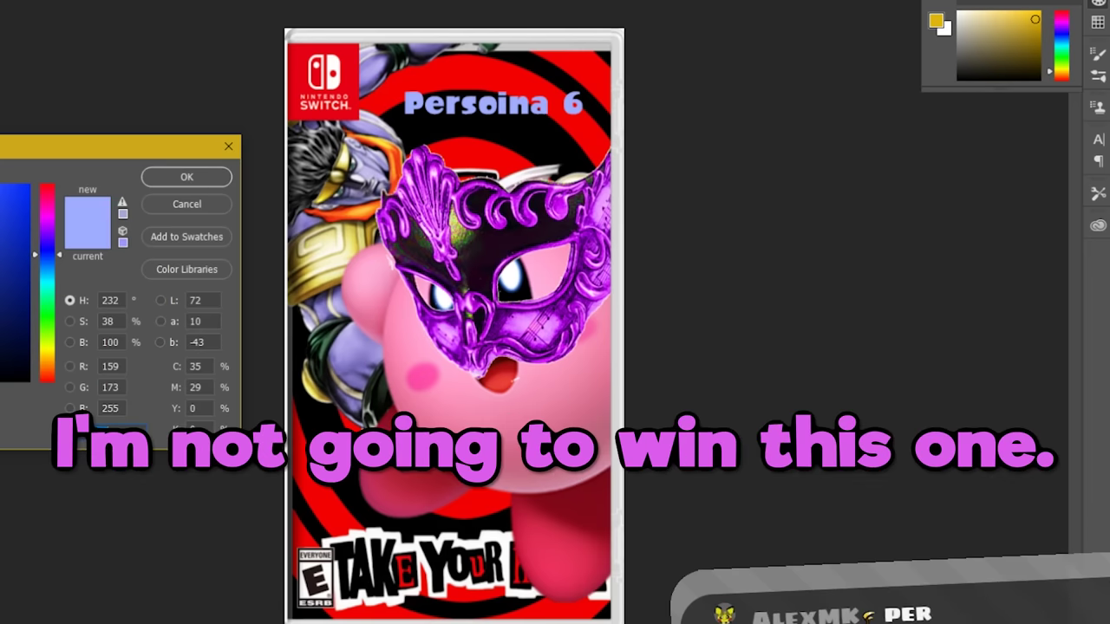
{"action": "type", "text": "ffffff"}
{"action": "key", "text": "Return"}
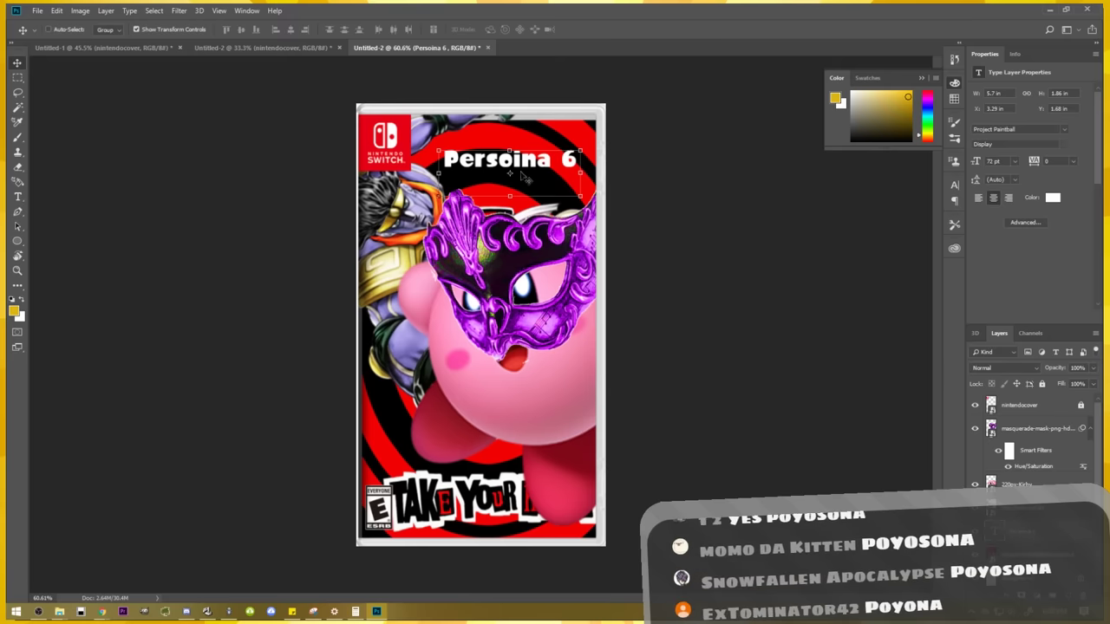
- Nudge the Persoina 6 title slightly down, then export the cover as an image
{"action": "left_click_drag", "start_coordinate": [524, 178], "coordinate": [525, 182]}
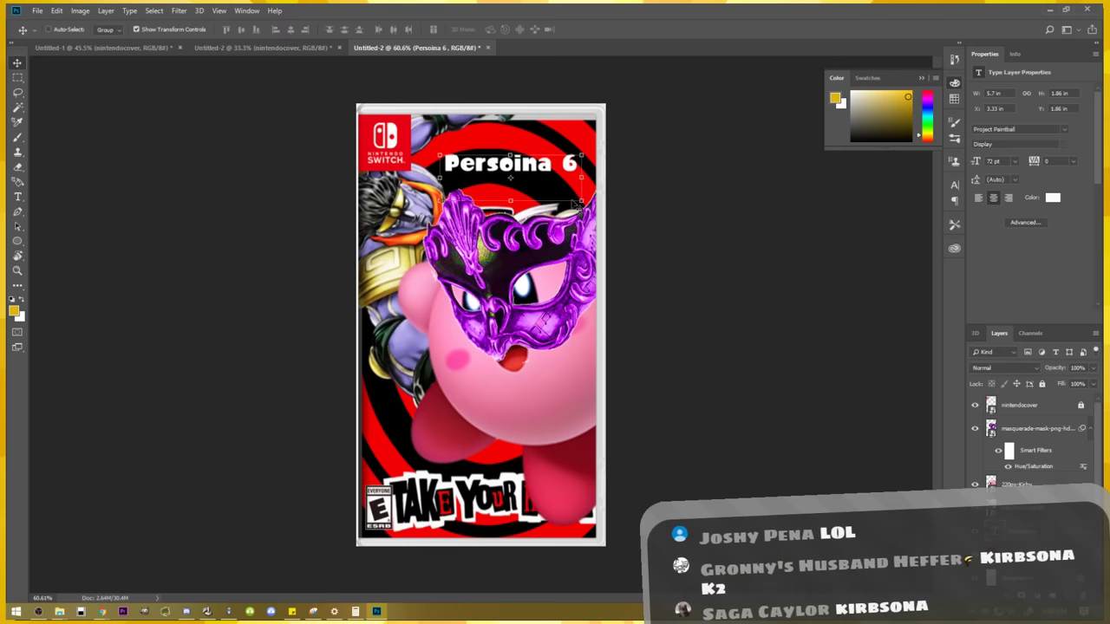
{"action": "left_click", "coordinate": [815, 425]}
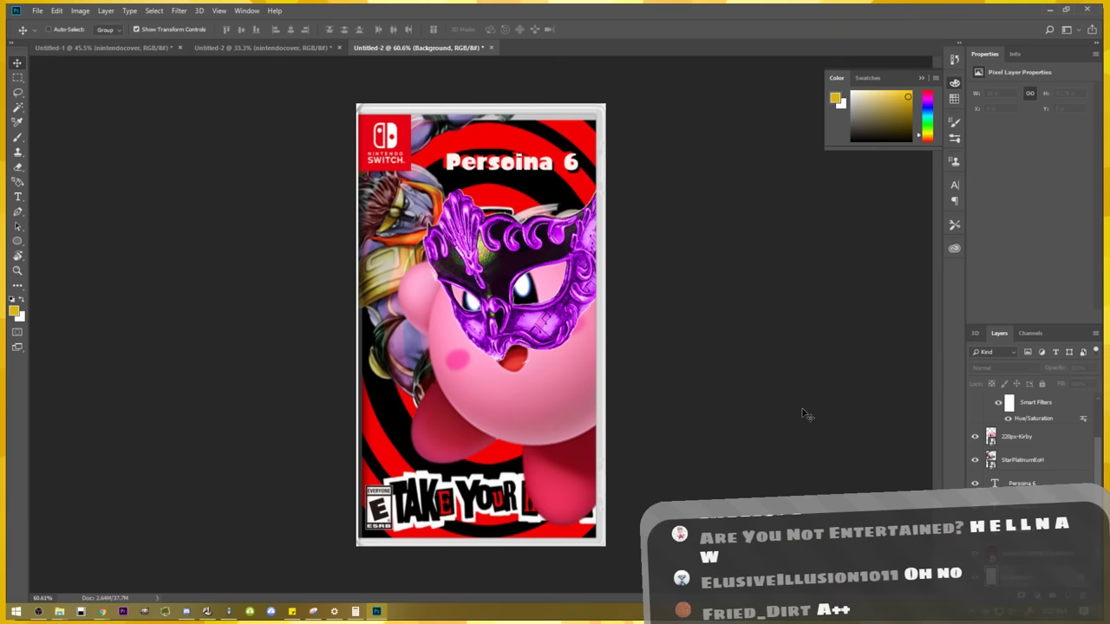
{"action": "left_click", "coordinate": [37, 11]}
{"action": "left_click", "coordinate": [217, 167]}
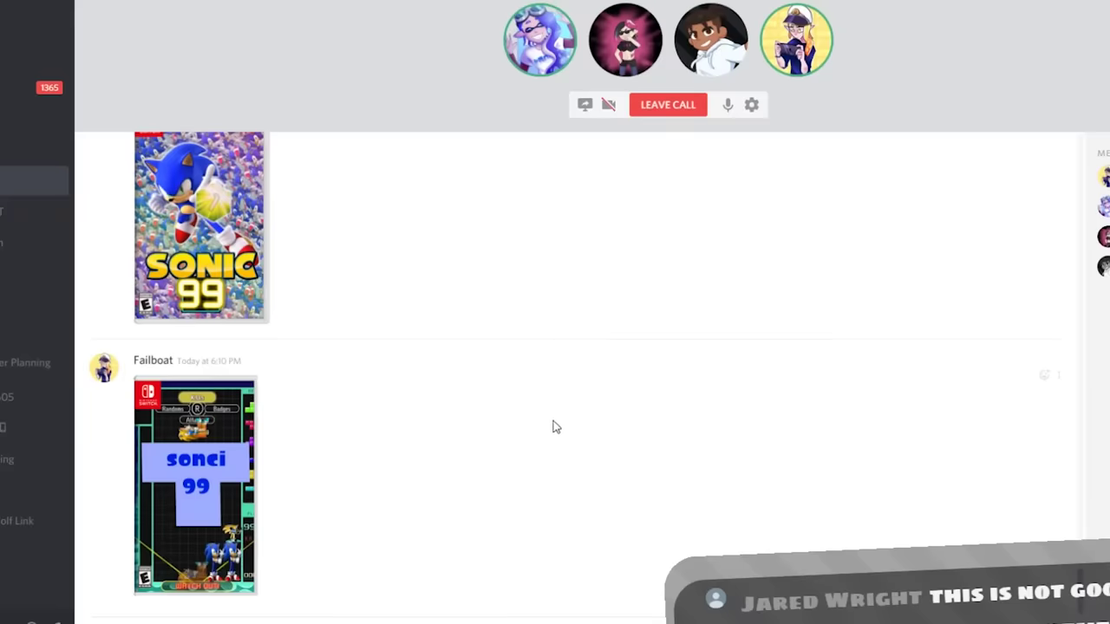
- Enlarge the shared Kirby covers, then view the posted Persoina 6 cover full size
{"action": "left_click", "coordinate": [265, 460]}
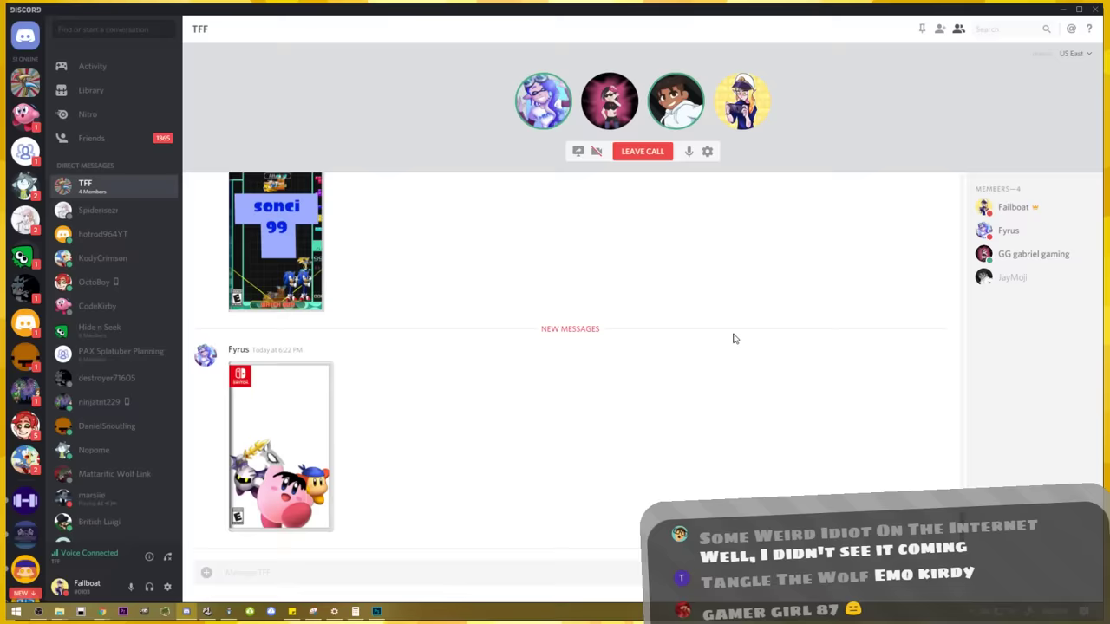
{"action": "left_click", "coordinate": [310, 448]}
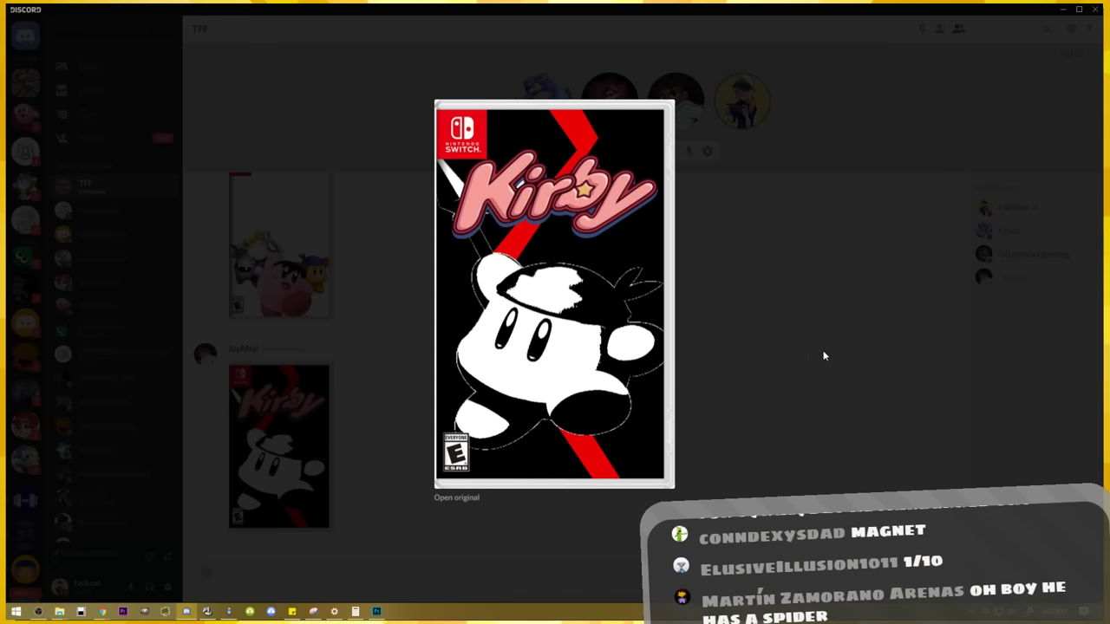
{"action": "left_click", "coordinate": [778, 403]}
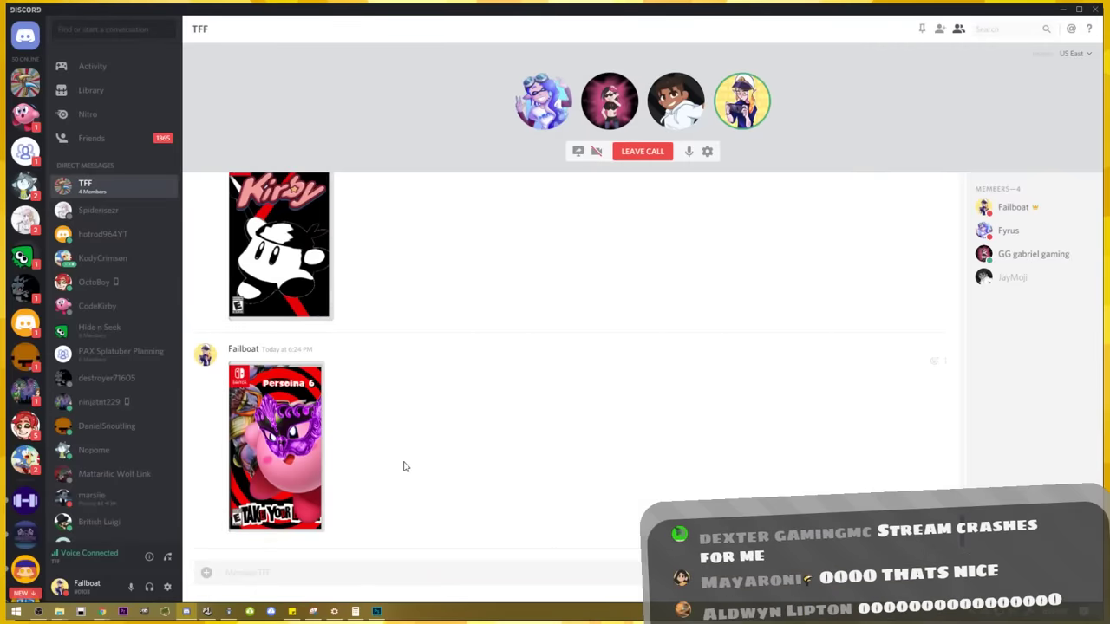
{"action": "left_click", "coordinate": [275, 447]}
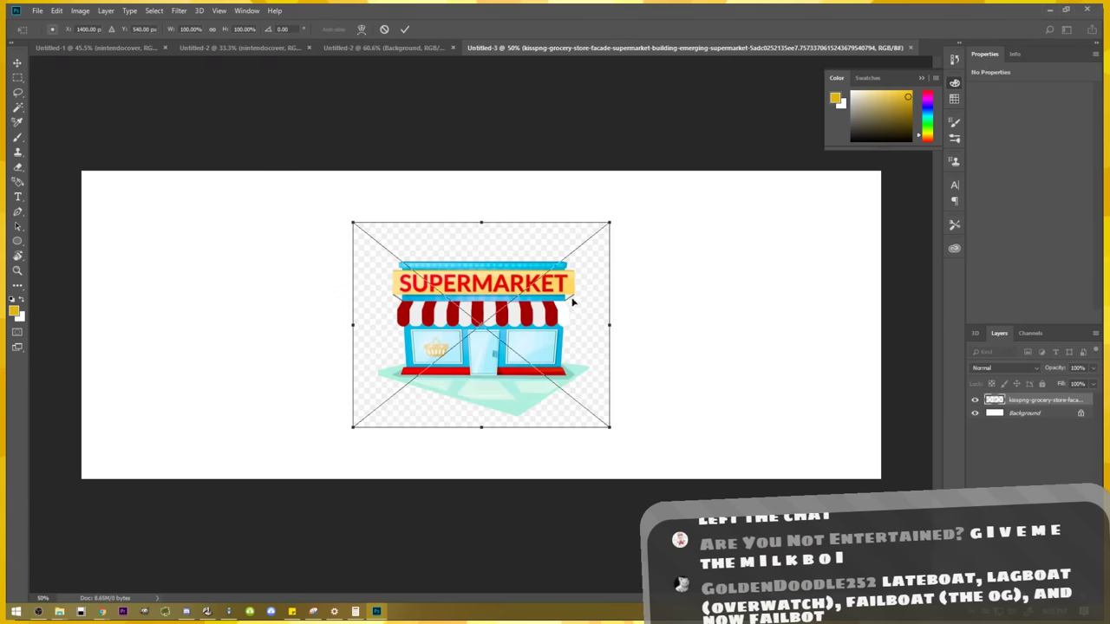
- Move the placed supermarket image to the right and commit it
{"action": "left_click_drag", "start_coordinate": [575, 302], "coordinate": [764, 296]}
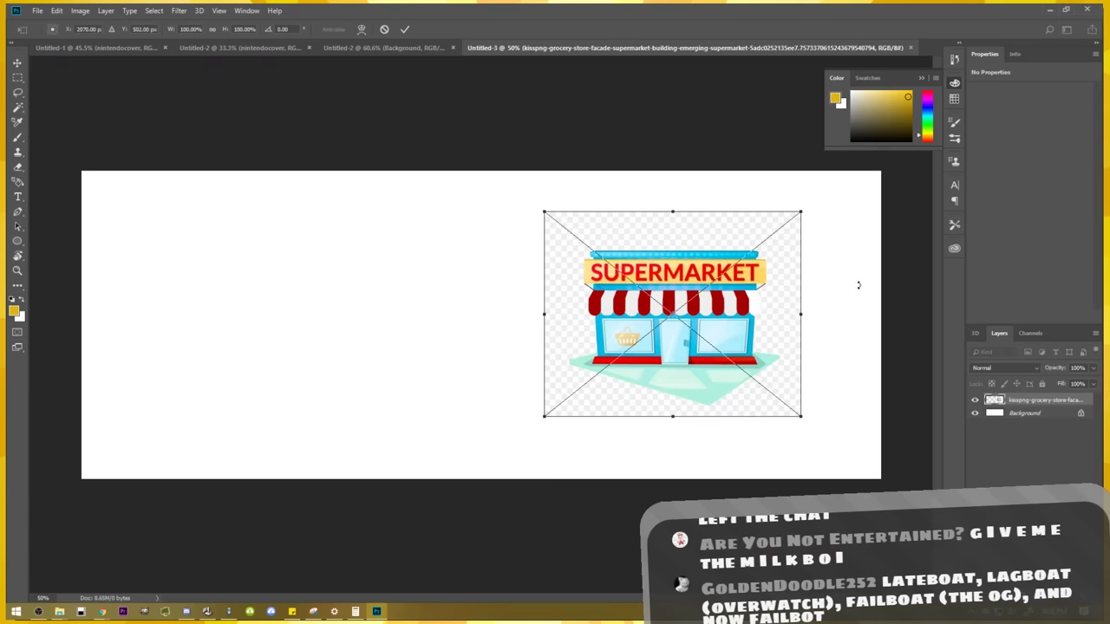
{"action": "key", "text": "Return"}
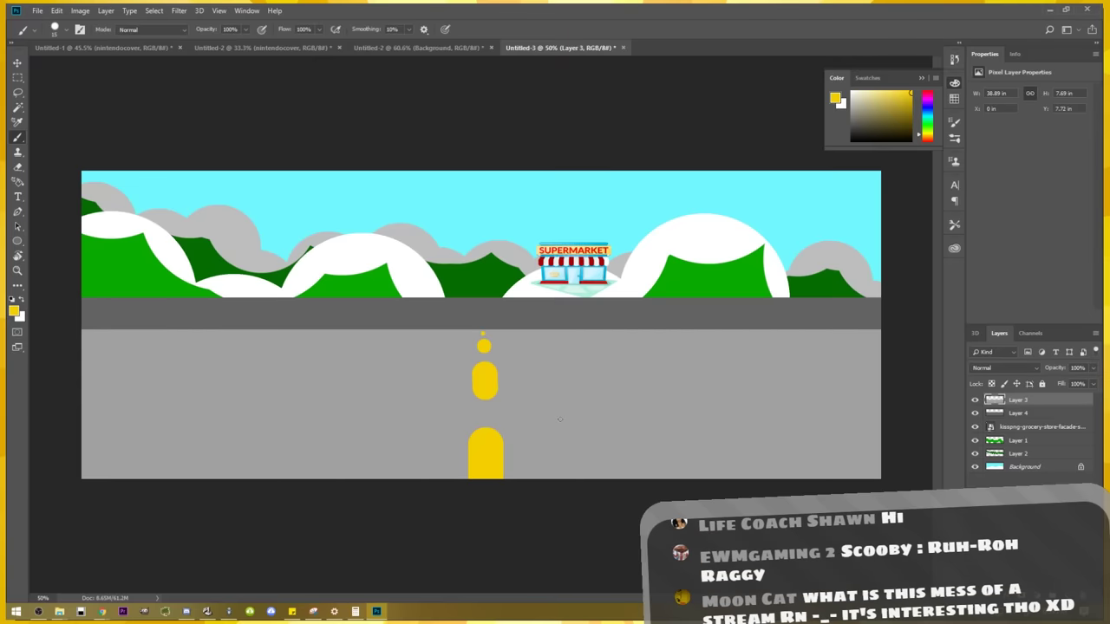
- Widen the bottom road marking and paint three small darker-gold dots toward the horizon
{"action": "key", "text": "]"}
{"action": "key", "text": "]"}
{"action": "key", "text": "]"}
{"action": "left_click_drag", "start_coordinate": [483, 469], "coordinate": [485, 475]}
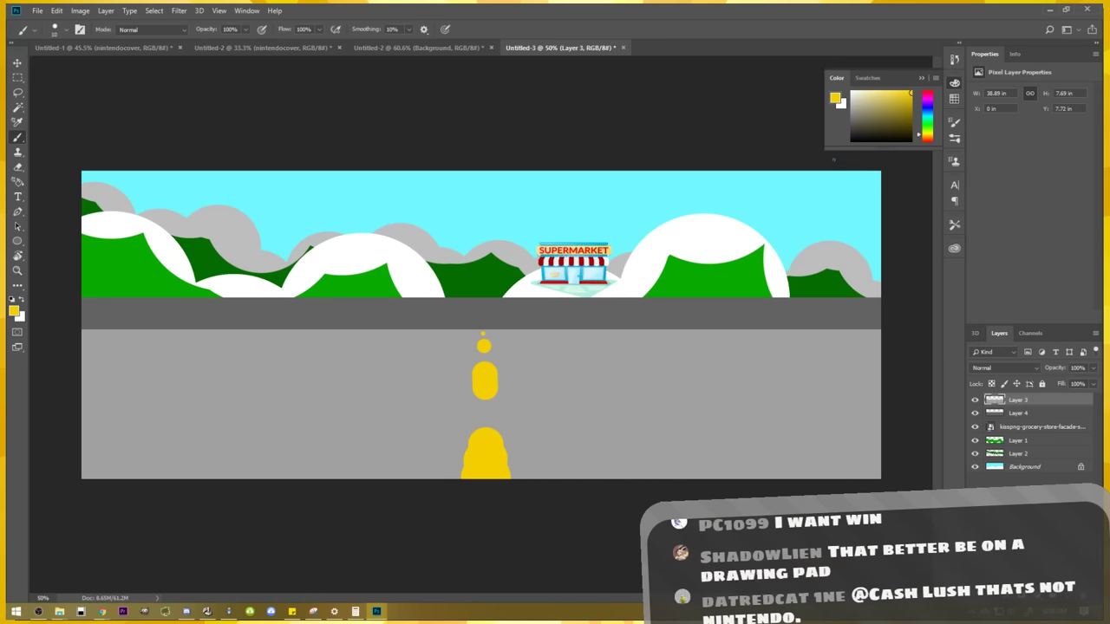
{"action": "left_click", "coordinate": [910, 110]}
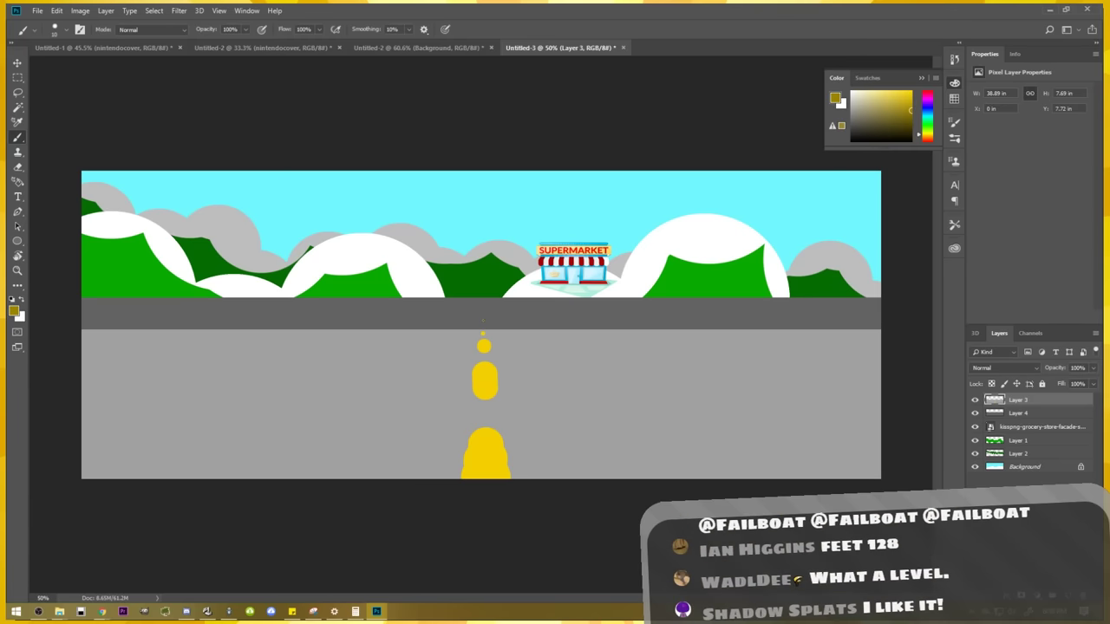
{"action": "left_click", "coordinate": [483, 321]}
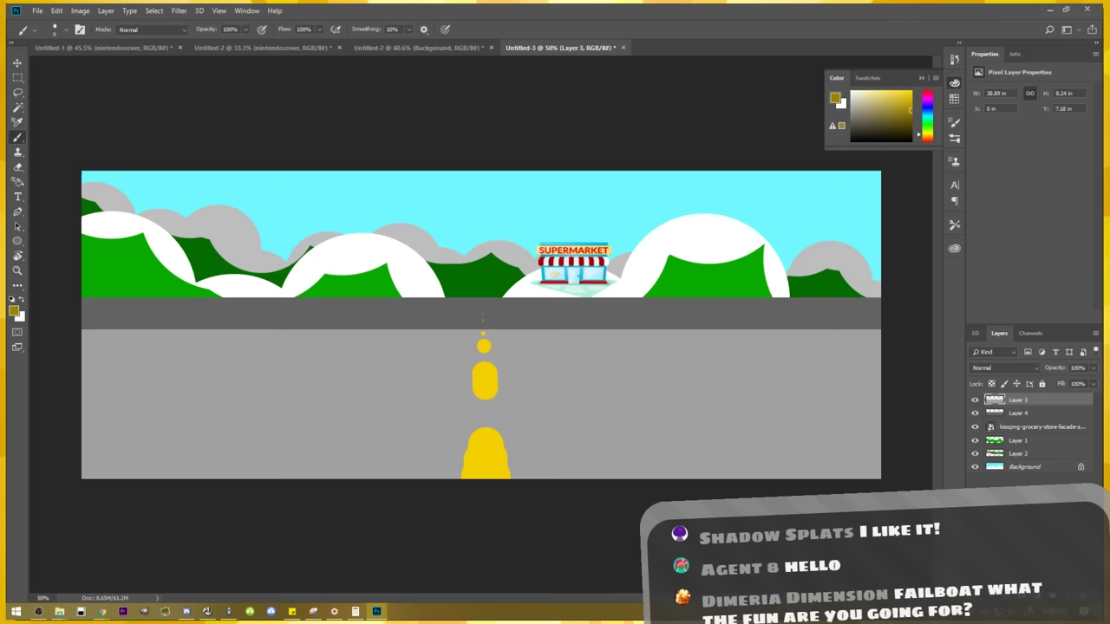
{"action": "left_click", "coordinate": [483, 310]}
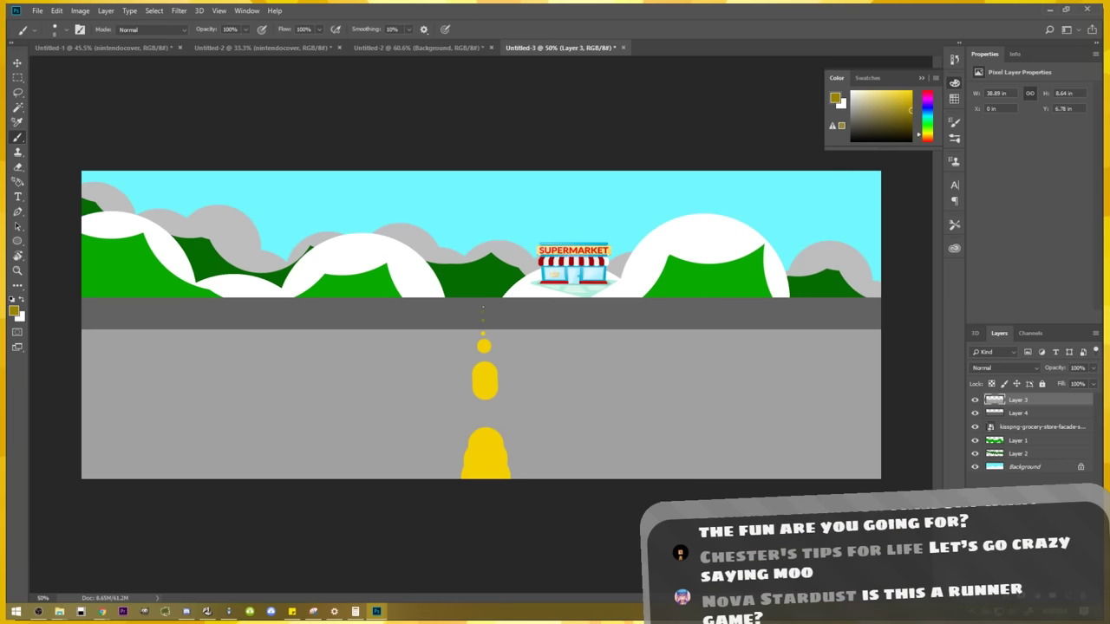
{"action": "left_click", "coordinate": [483, 304]}
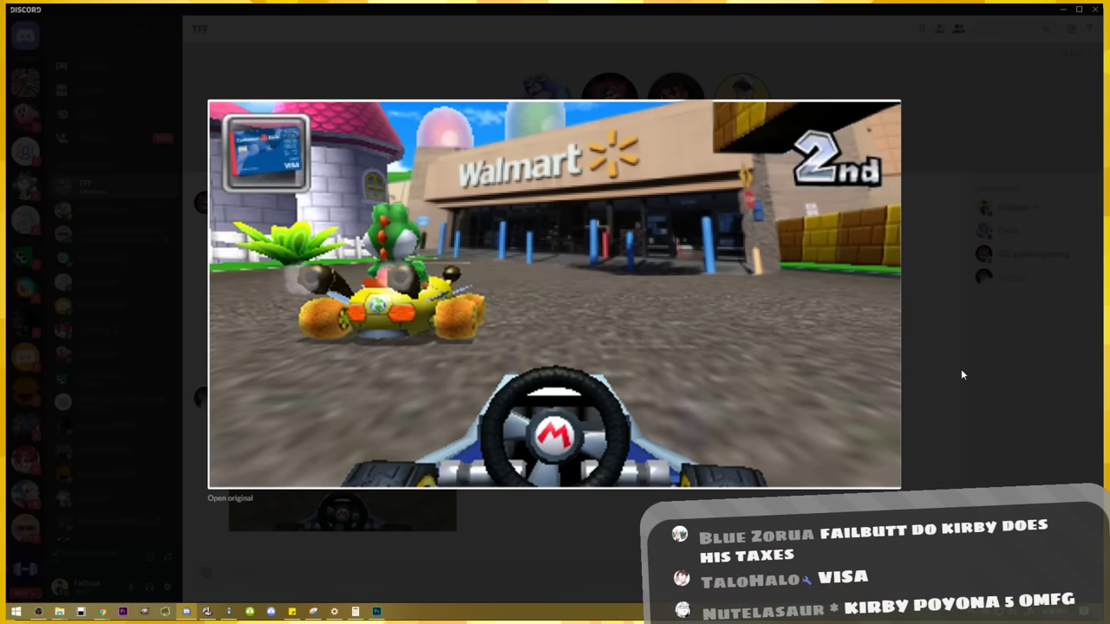
- Close the Mario Kart screenshot and enlarge the road scene with car, coins and Goombas
{"action": "left_click", "coordinate": [961, 375]}
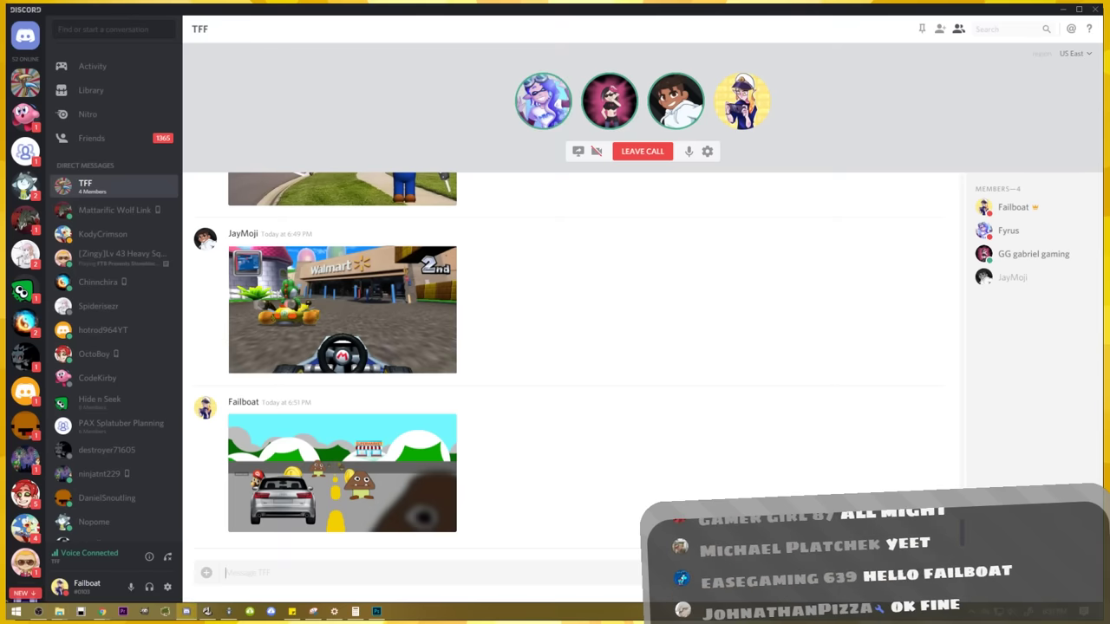
{"action": "left_click", "coordinate": [411, 485]}
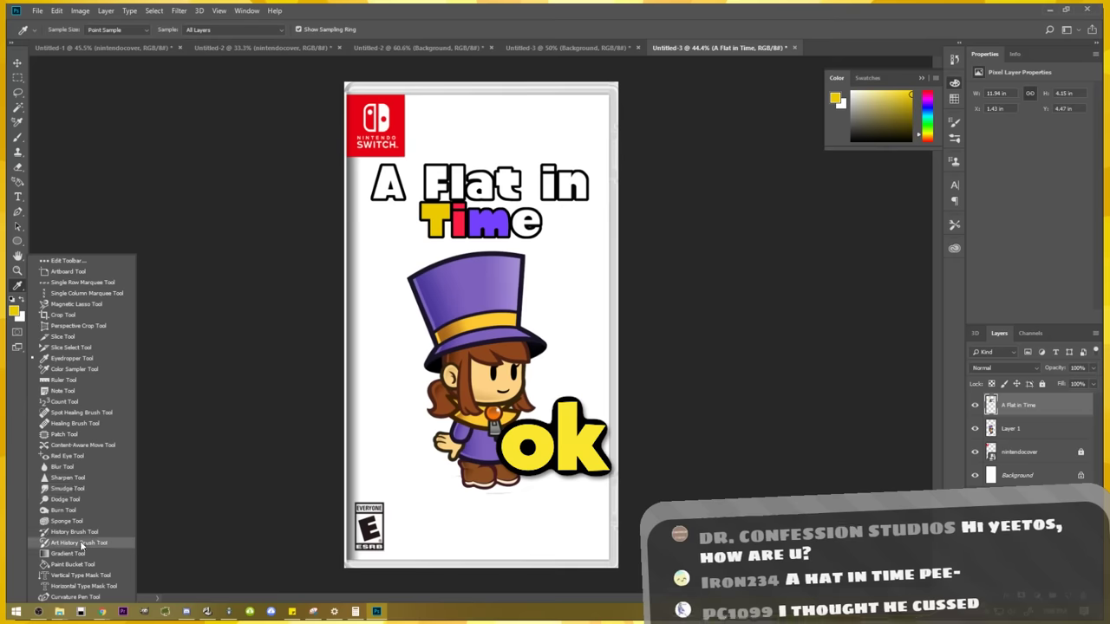
- Fill the letter e in 'Time' yellow with the Paint Bucket
{"action": "left_click", "coordinate": [77, 564]}
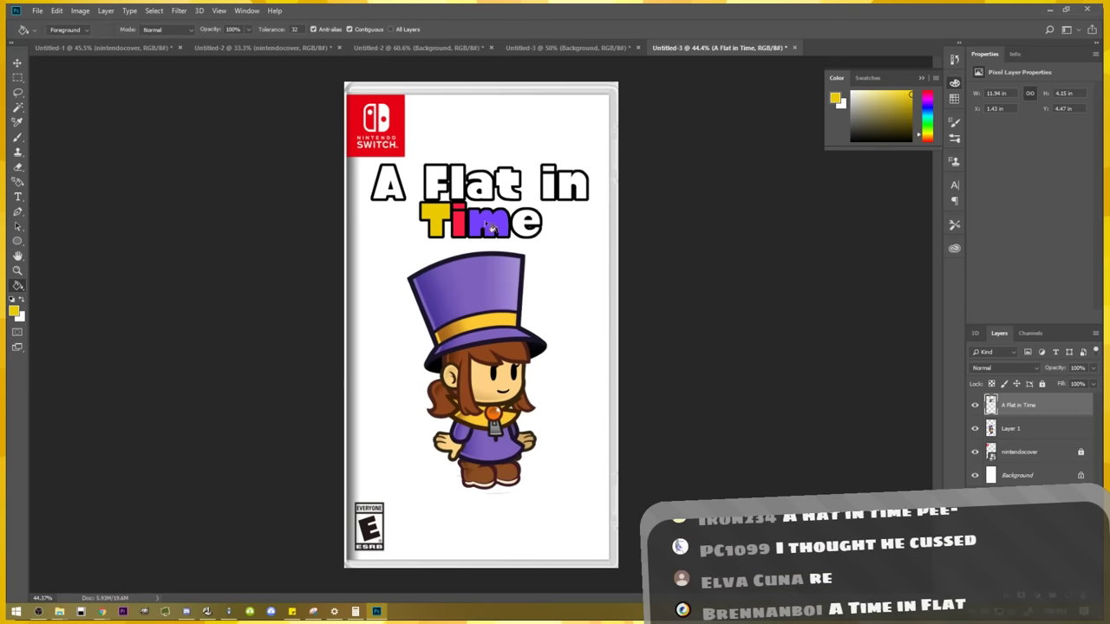
{"action": "left_click", "coordinate": [527, 224]}
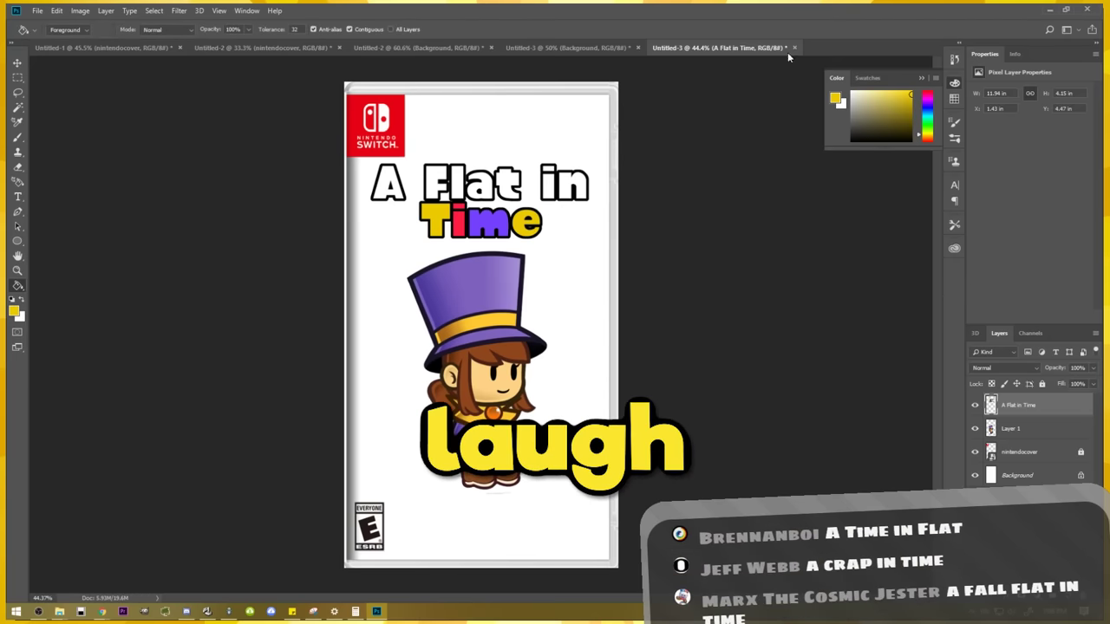
{"action": "key", "text": "m"}
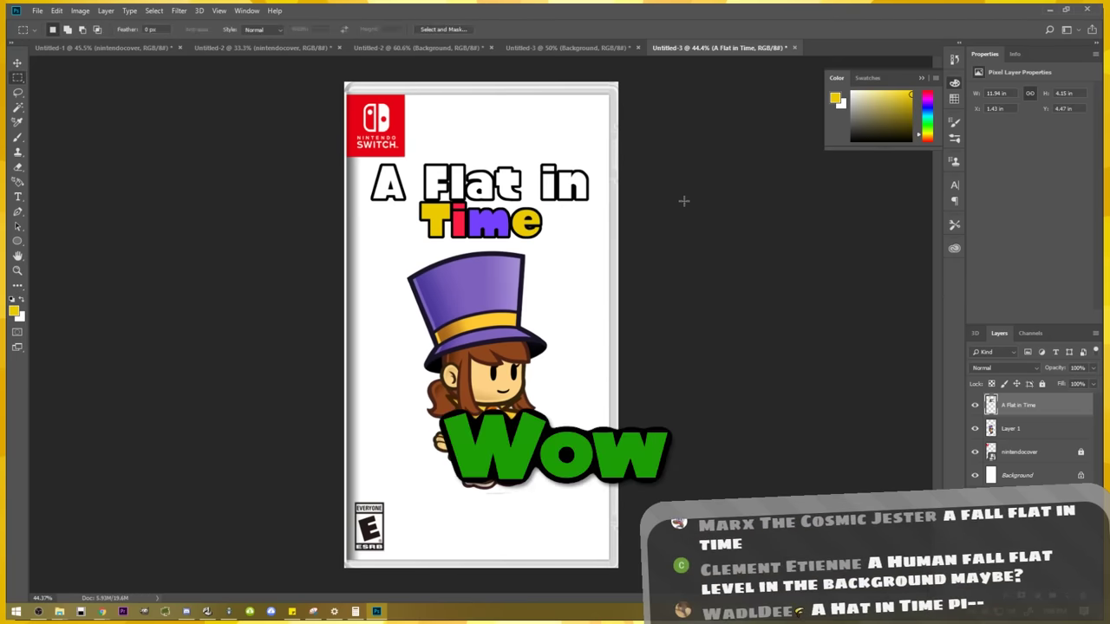